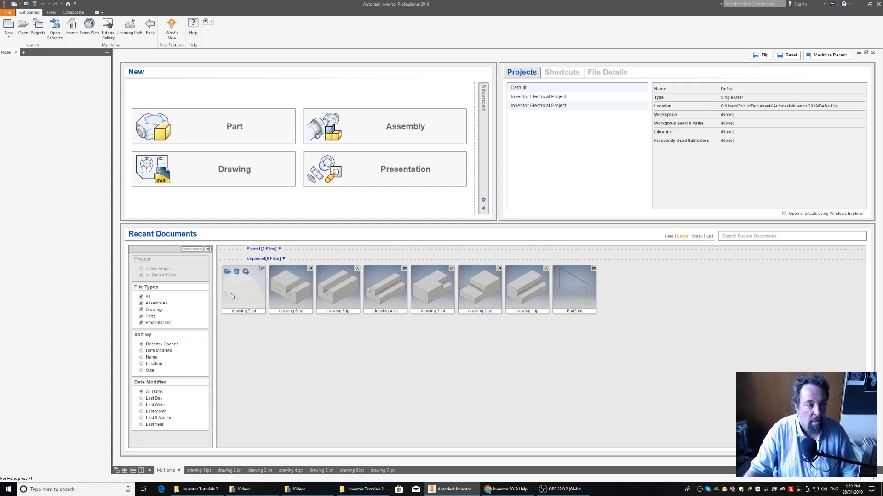
Create a new part from the Metric Standard (mm).ipt template.
{"action": "left_click", "coordinate": [13, 20]}
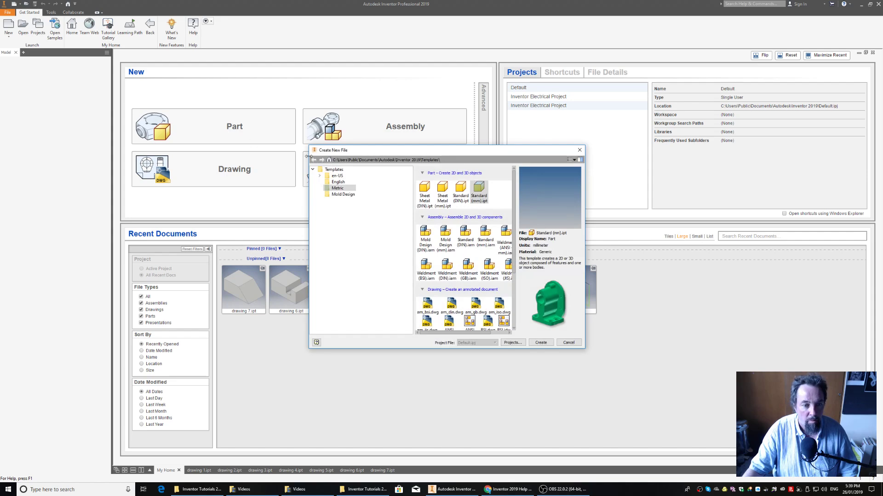
{"action": "left_click", "coordinate": [477, 190]}
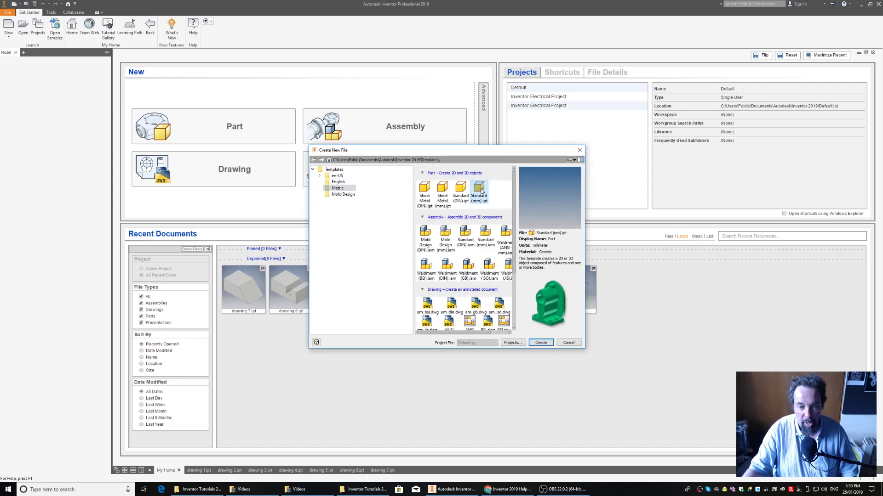
{"action": "left_click", "coordinate": [546, 343]}
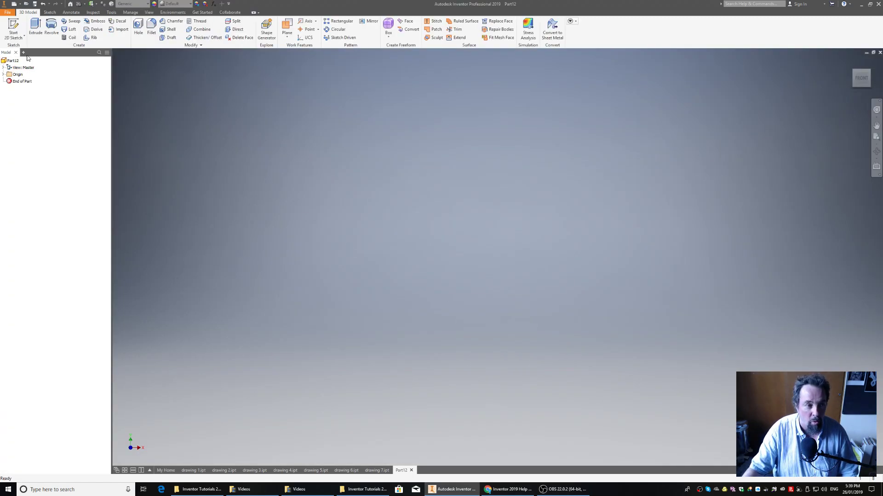
Draw a 30 × 20 mm rectangle from the origin on the XY plane and finish Sketch1.
{"action": "left_click", "coordinate": [13, 28]}
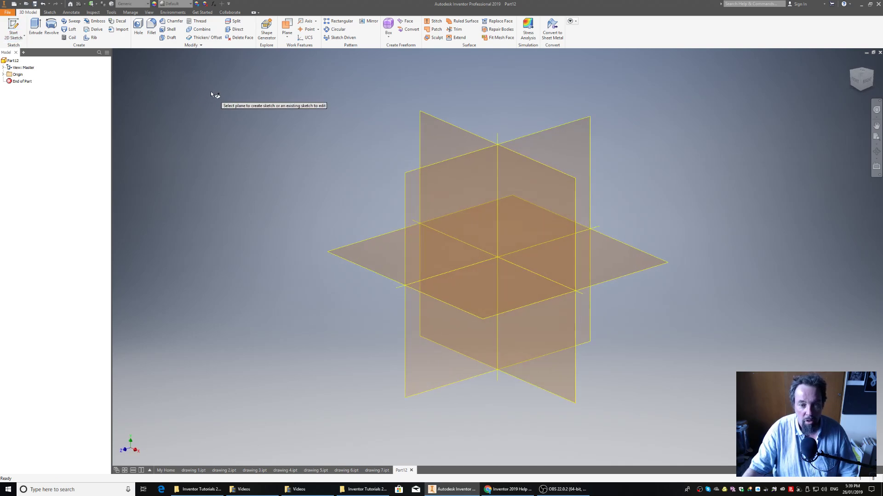
{"action": "left_click", "coordinate": [512, 182]}
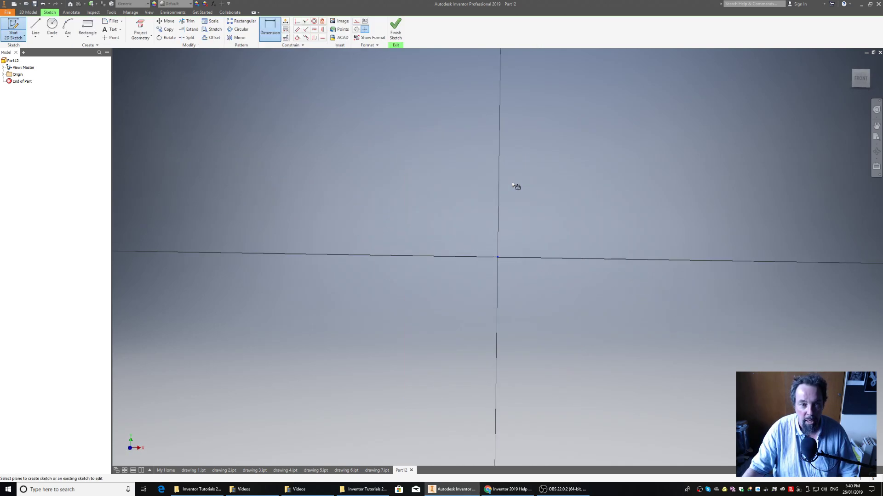
{"action": "left_click", "coordinate": [87, 28]}
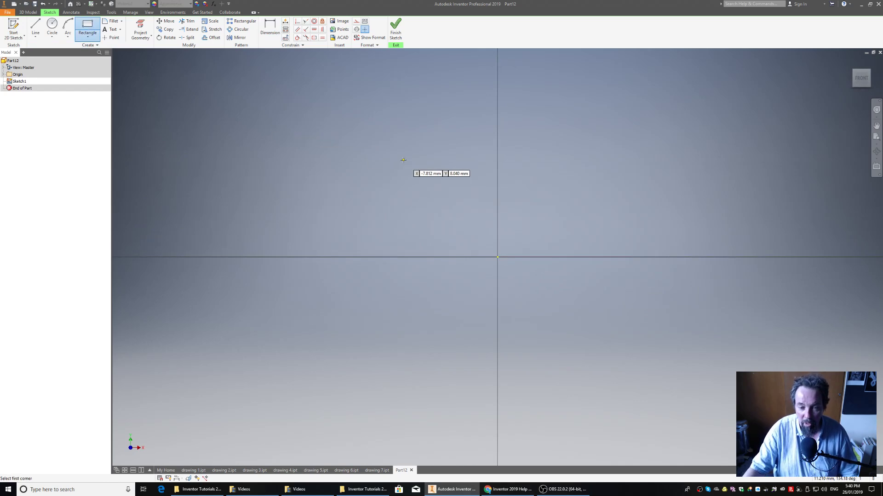
{"action": "left_click", "coordinate": [497, 258]}
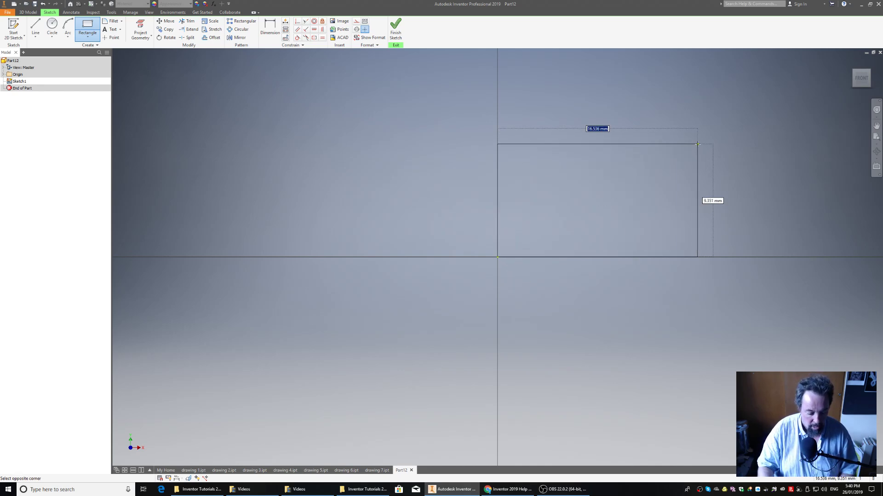
{"action": "type", "text": "30"}
{"action": "key", "text": "Tab"}
{"action": "type", "text": "2"}
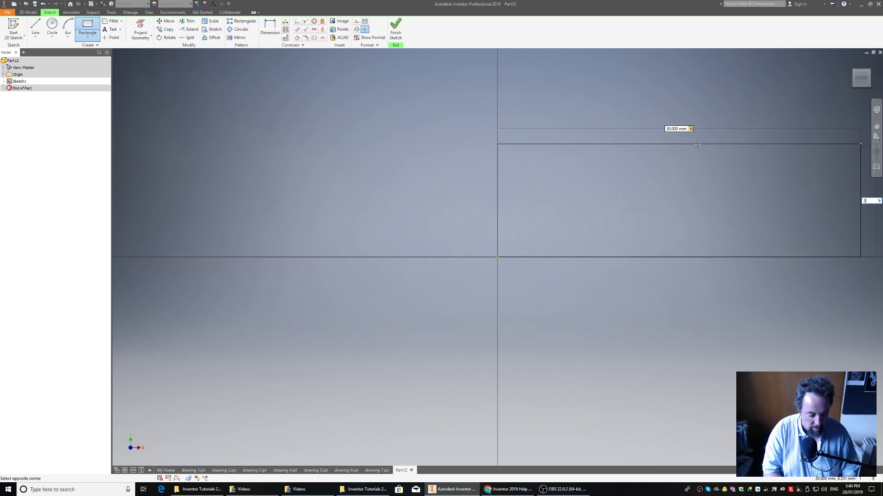
{"action": "type", "text": "0"}
{"action": "key", "text": "Return"}
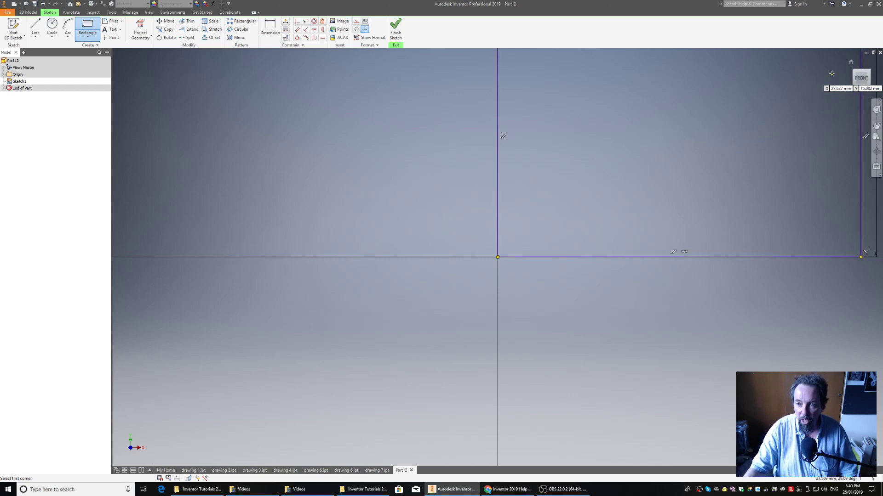
{"action": "left_click", "coordinate": [854, 79]}
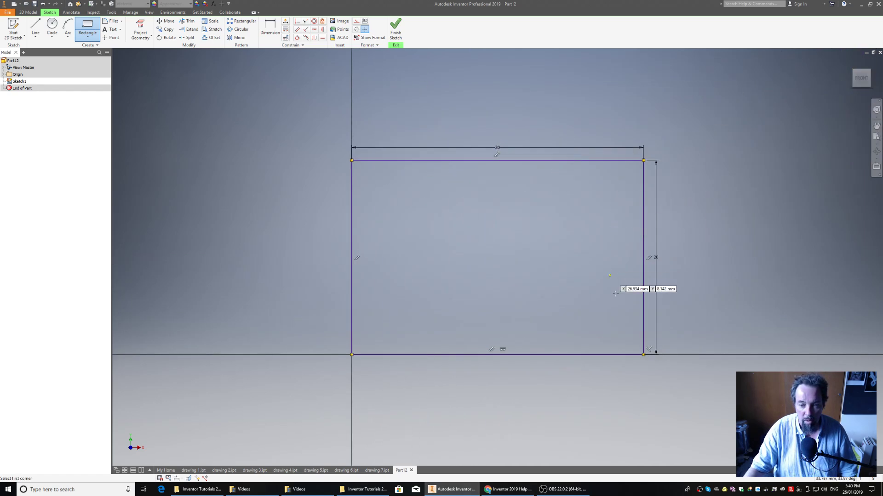
{"action": "left_click", "coordinate": [397, 30]}
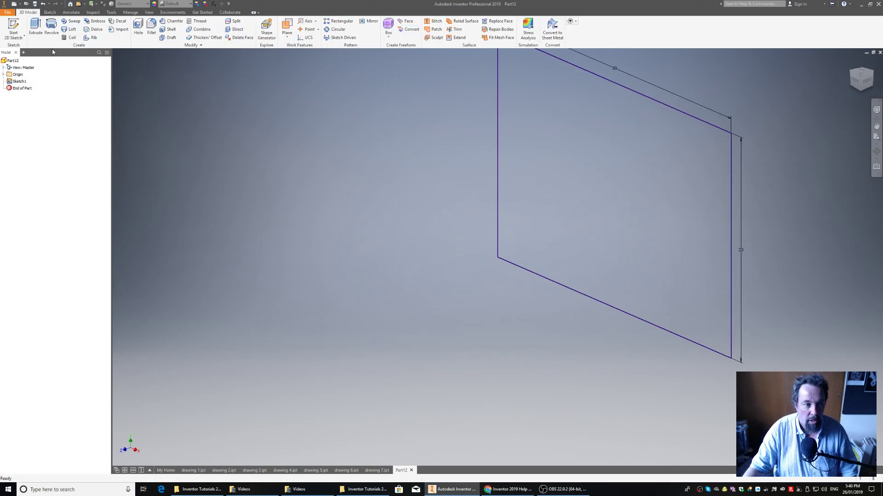
Extrude the rectangle profile 50 mm into a solid block.
{"action": "left_click", "coordinate": [36, 27]}
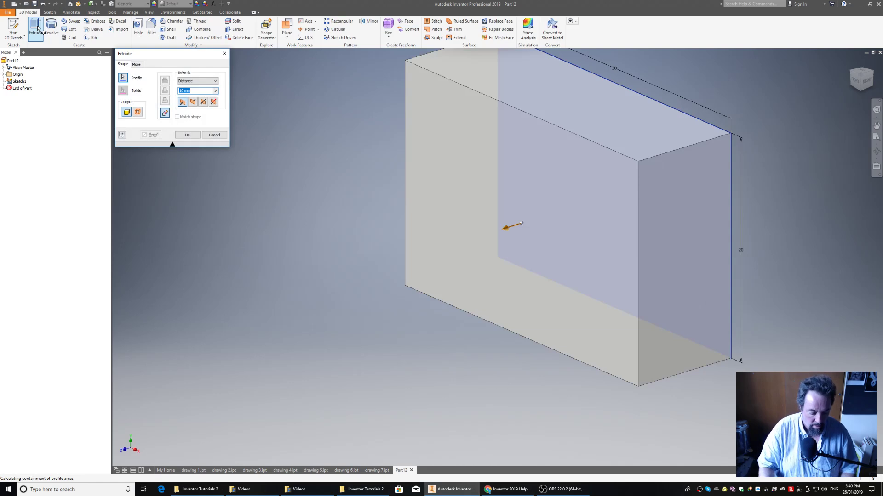
{"action": "type", "text": "50"}
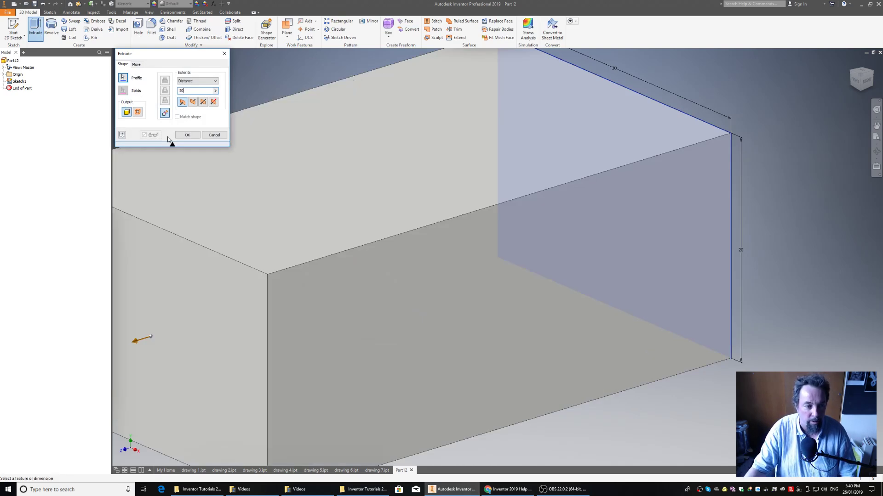
{"action": "left_click", "coordinate": [188, 136]}
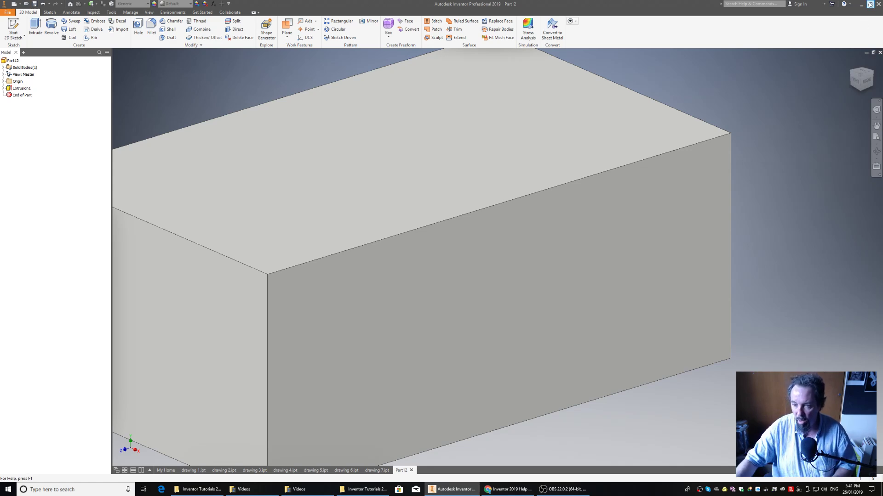
Rotate the view with ViewCube corners so the block's 30 × 20 end face faces forward.
{"action": "left_click", "coordinate": [861, 75]}
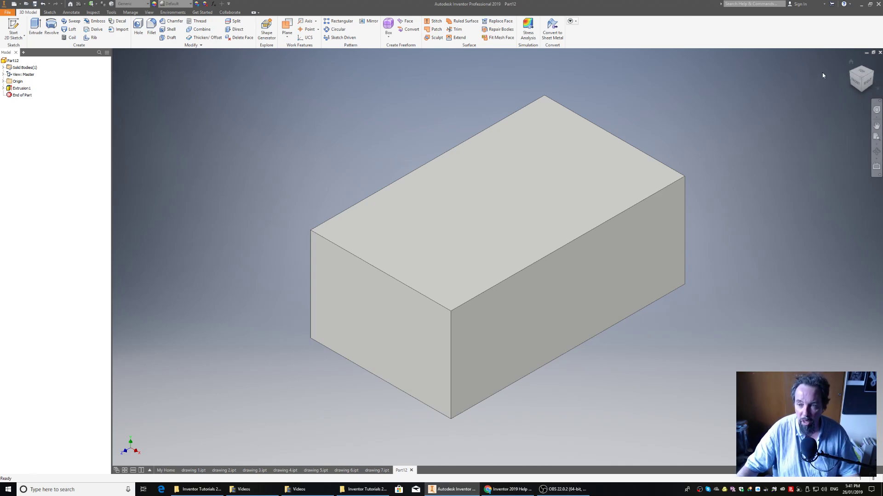
{"action": "left_click", "coordinate": [850, 73]}
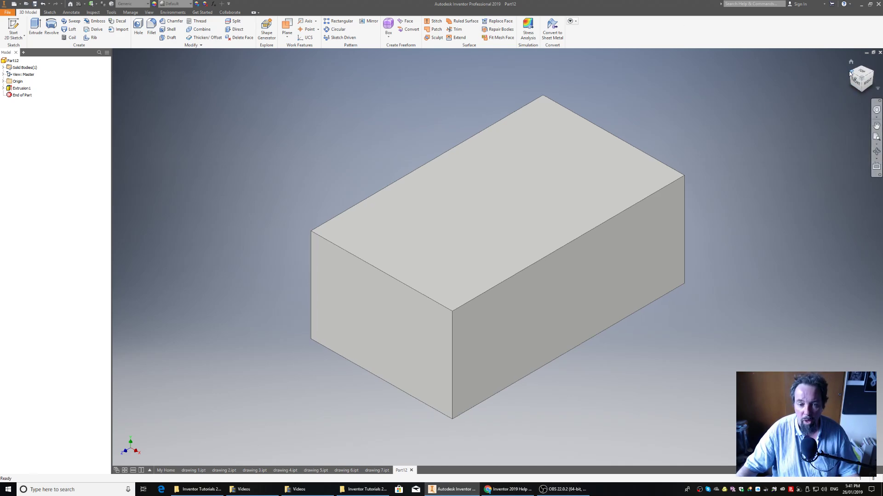
{"action": "left_click", "coordinate": [850, 73]}
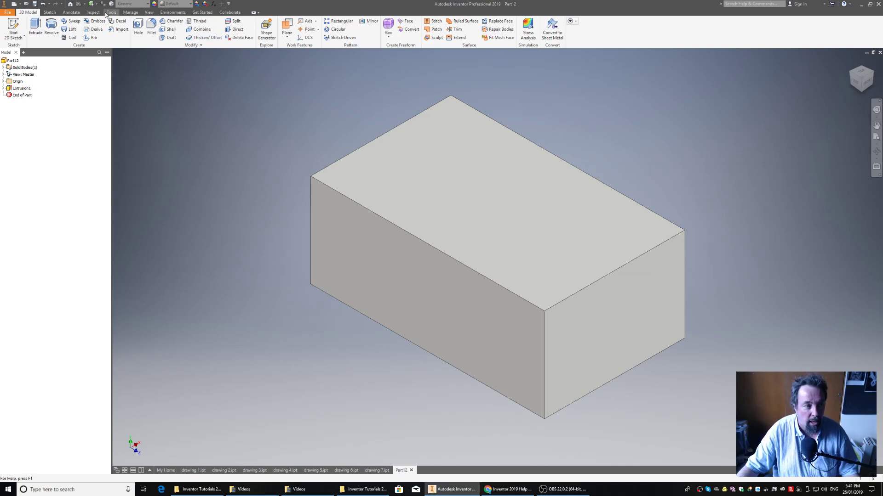
Start Sketch2 on the block's end face and project that face's outline edges into it.
{"action": "left_click", "coordinate": [14, 23]}
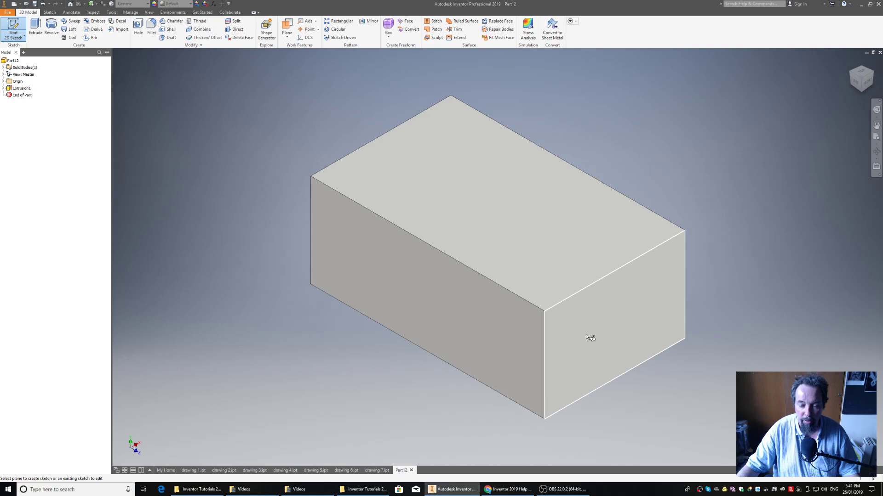
{"action": "left_click", "coordinate": [612, 328]}
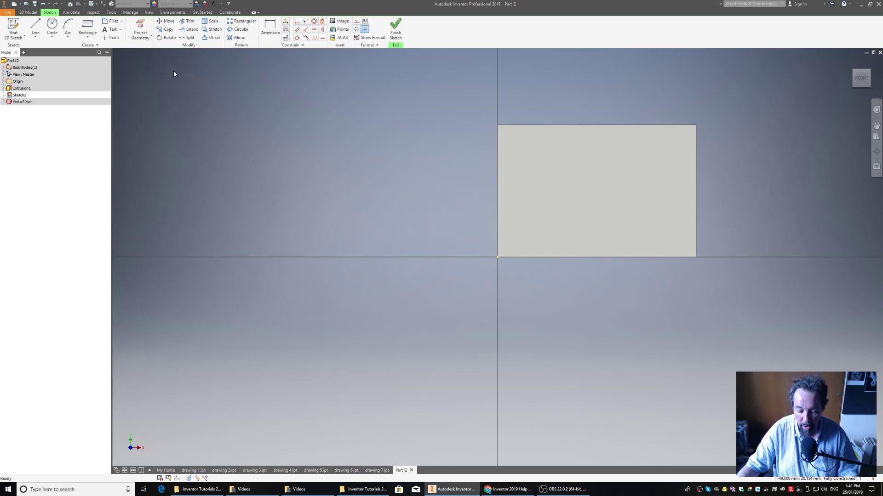
{"action": "left_click", "coordinate": [140, 27]}
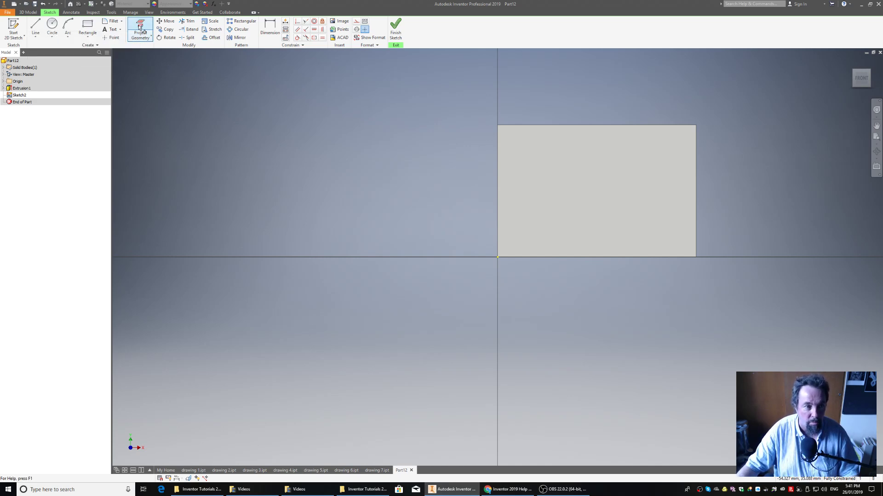
{"action": "left_click", "coordinate": [541, 161]}
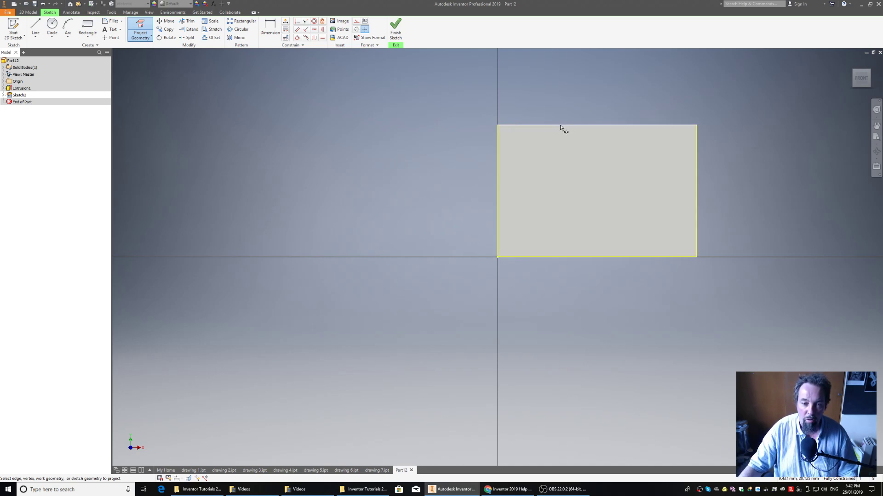
{"action": "left_click", "coordinate": [529, 133]}
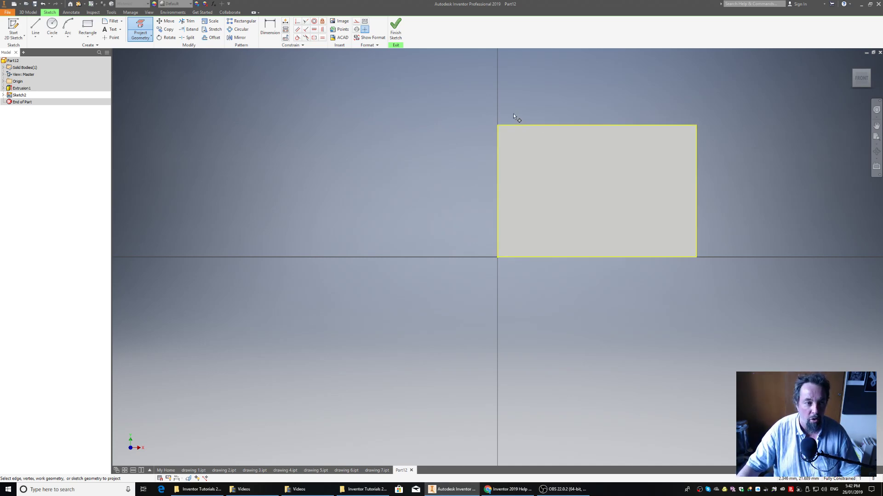
{"action": "left_click", "coordinate": [36, 26]}
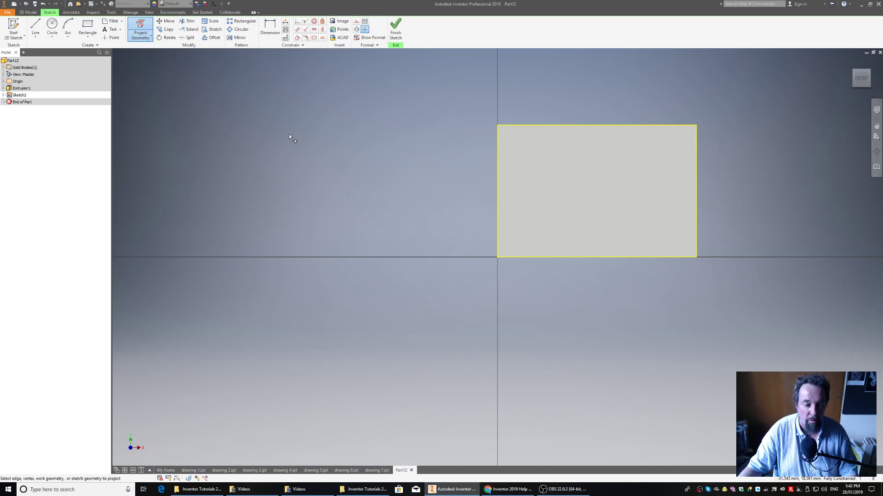
Draw the slanted chamfer line from the top edge to the left edge, plus the top corner segment.
{"action": "left_click", "coordinate": [39, 25]}
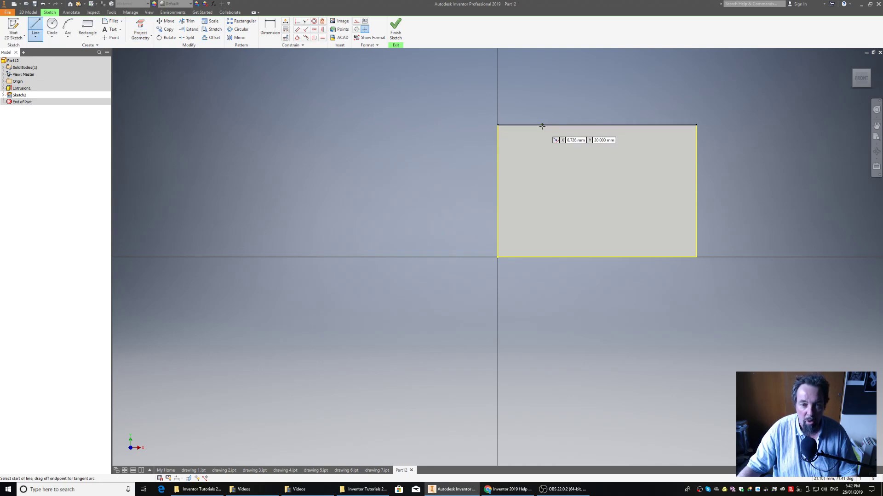
{"action": "left_click", "coordinate": [591, 126]}
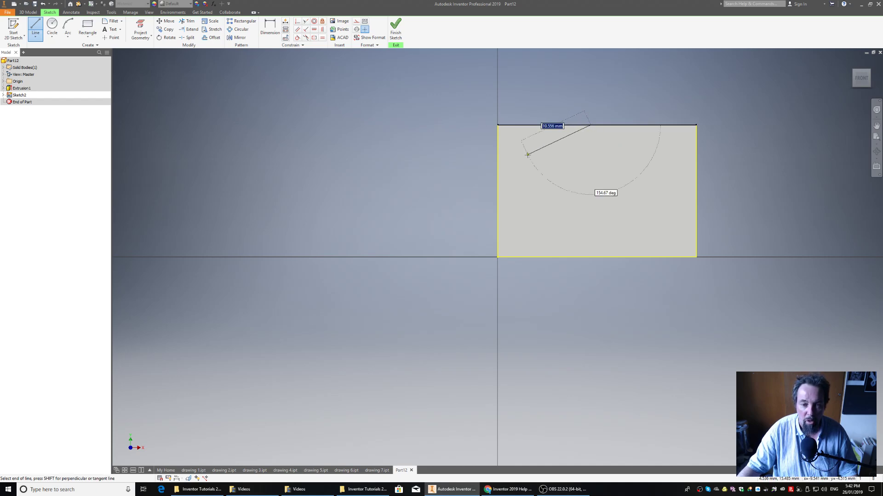
{"action": "double_click", "coordinate": [498, 159]}
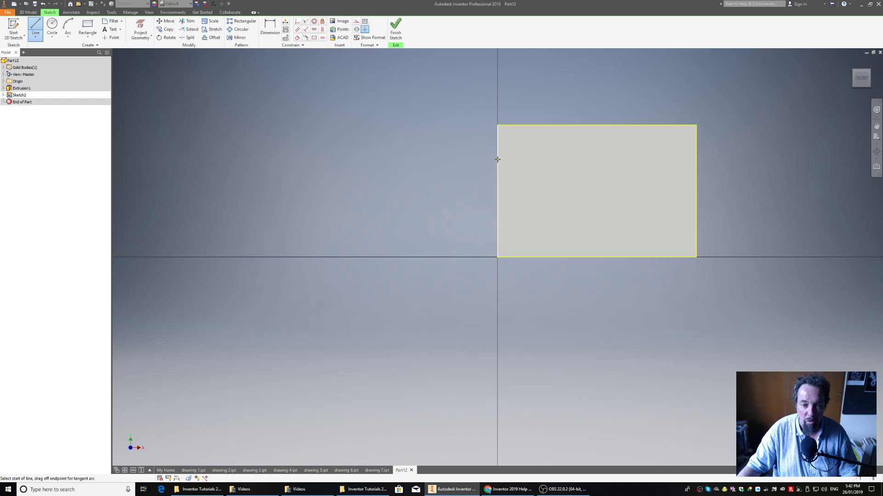
{"action": "left_click", "coordinate": [497, 124]}
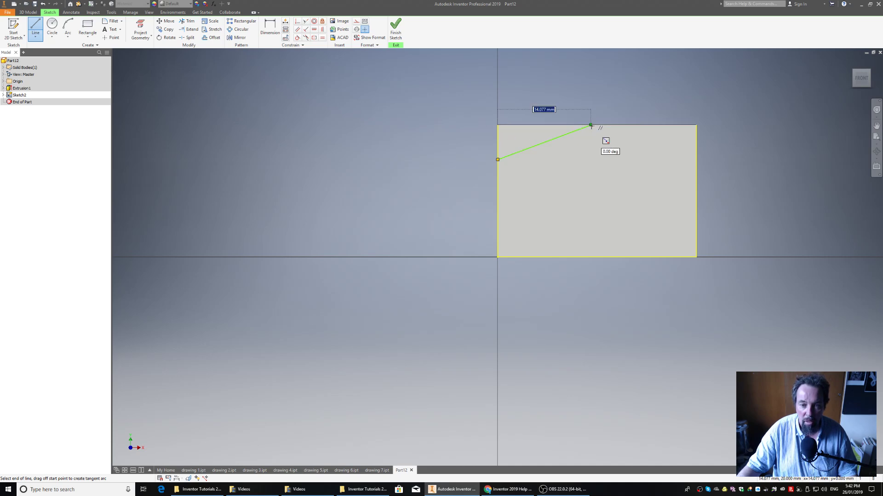
{"action": "double_click", "coordinate": [590, 125]}
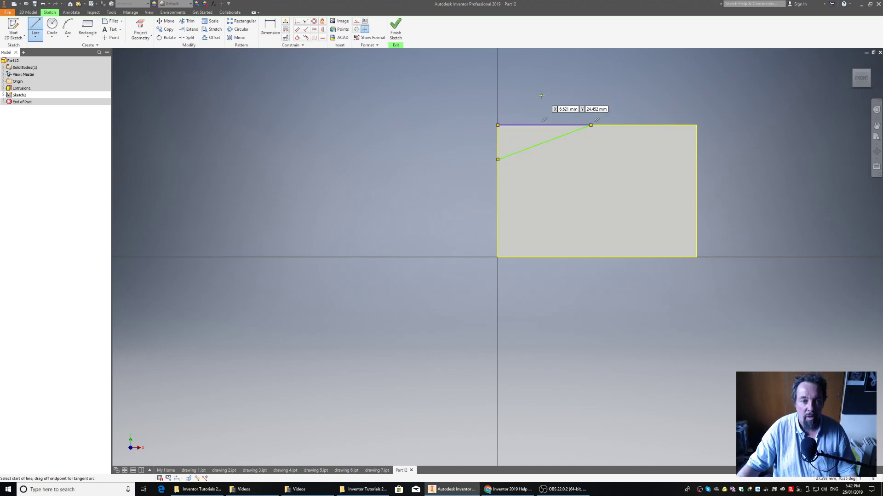
{"action": "right_click", "coordinate": [485, 71]}
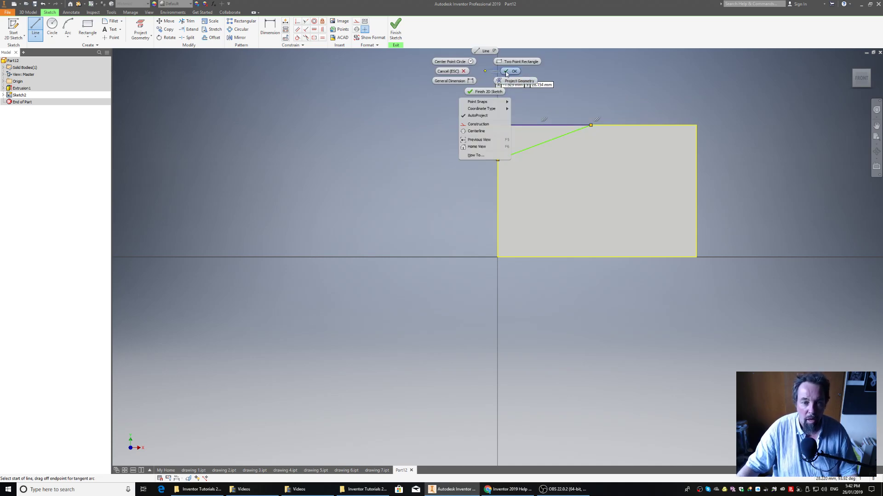
{"action": "left_click", "coordinate": [510, 71]}
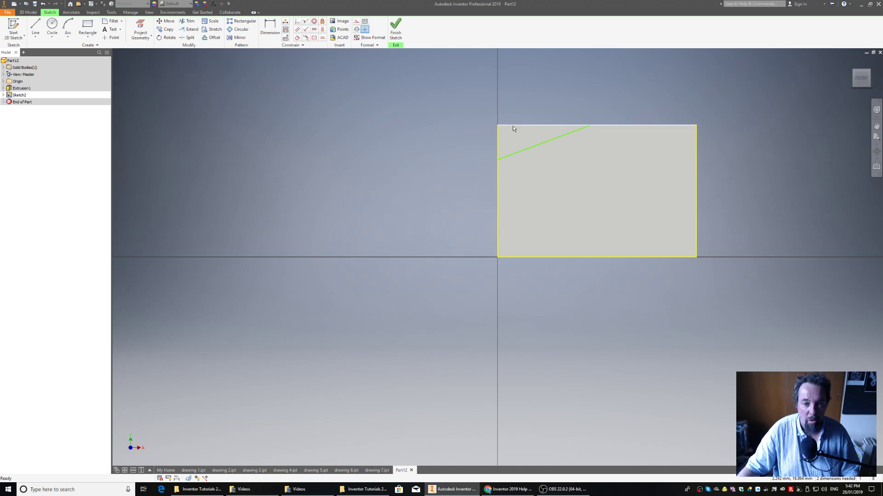
Add a short vertical line from the top-left corner down to the chamfer line's lower end.
{"action": "key", "text": "Escape"}
{"action": "left_click", "coordinate": [518, 153]}
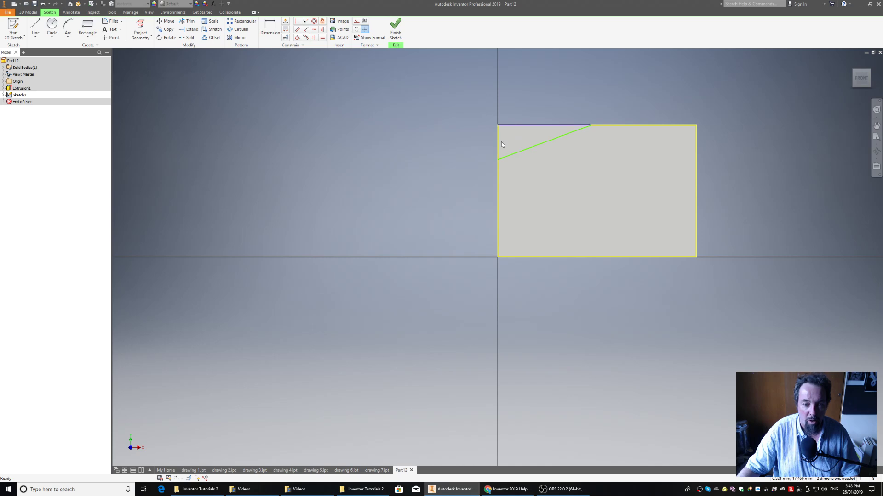
{"action": "left_click", "coordinate": [36, 28]}
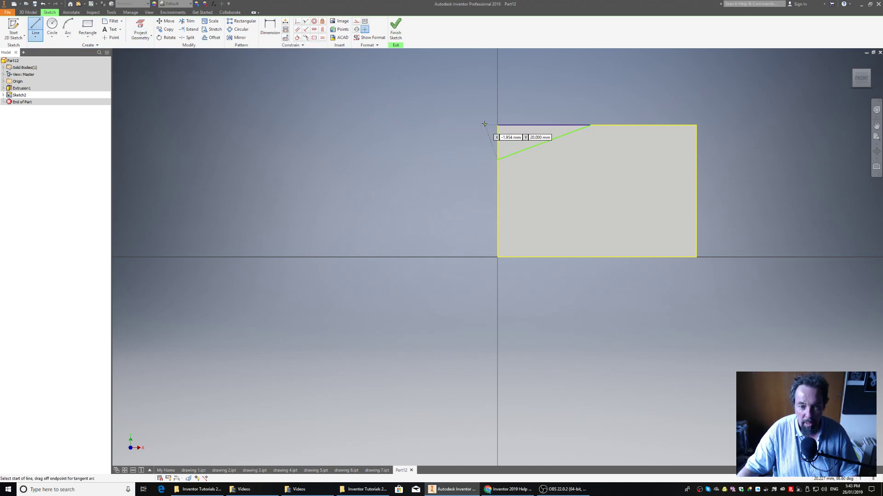
{"action": "left_click", "coordinate": [497, 125]}
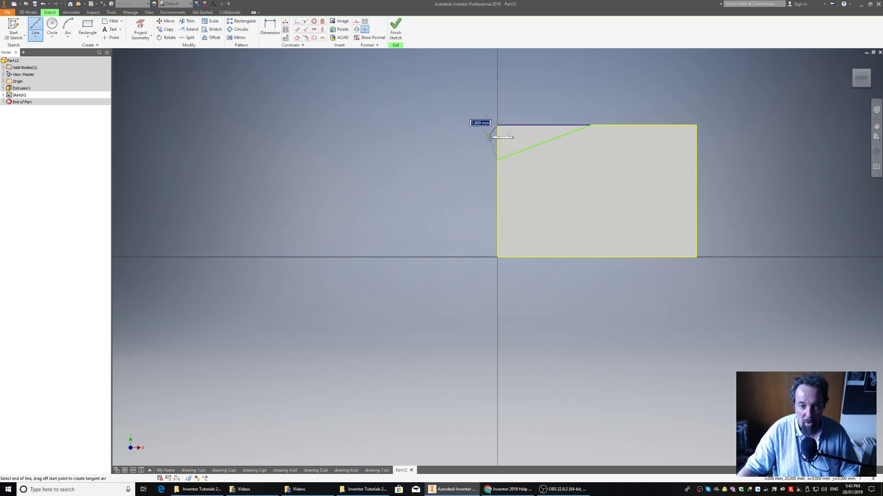
{"action": "double_click", "coordinate": [498, 160]}
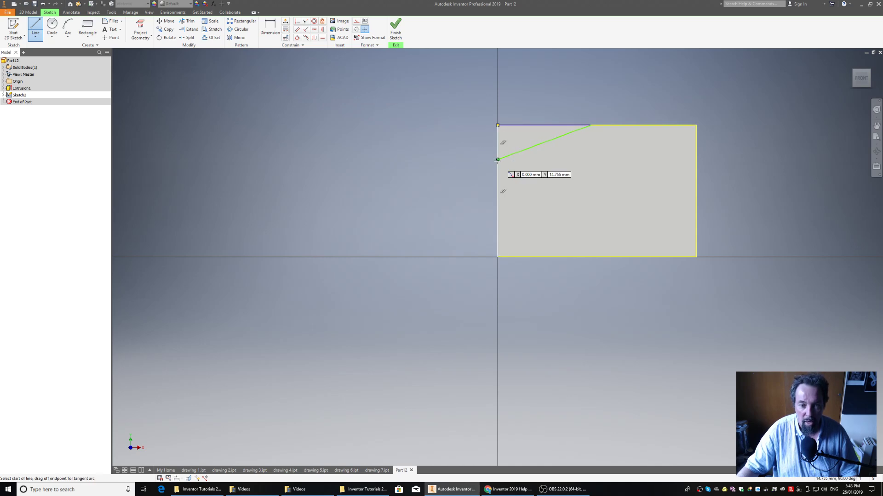
{"action": "right_click", "coordinate": [457, 106]}
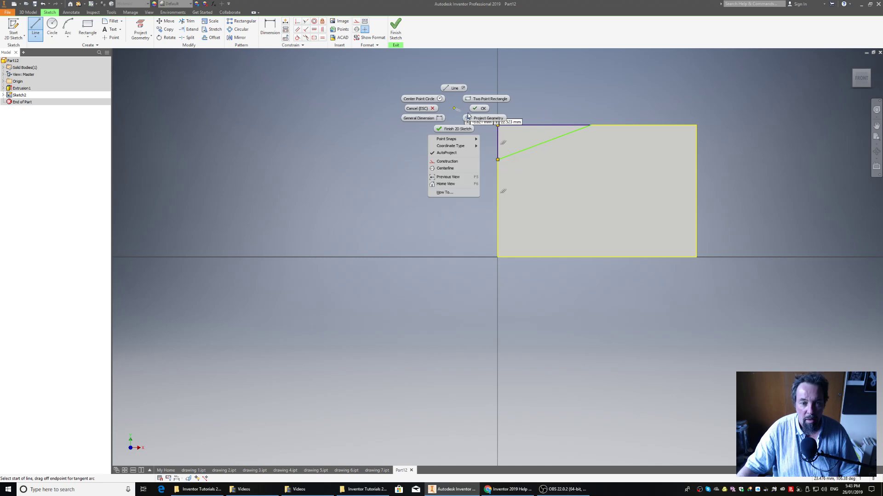
{"action": "left_click", "coordinate": [483, 110]}
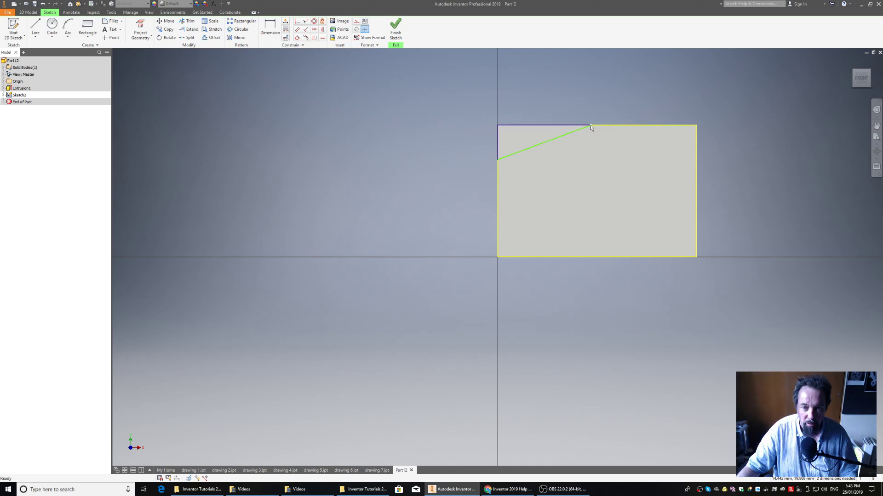
Dimension the chamfer line's top endpoint 10 mm from the left edge.
{"action": "left_click", "coordinate": [552, 125]}
{"action": "left_click", "coordinate": [498, 141], "text": "ctrl"}
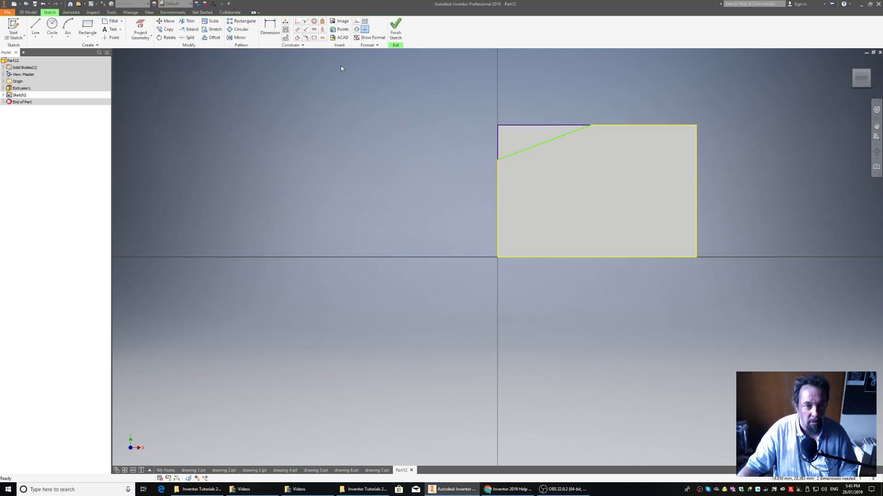
{"action": "key", "text": "d"}
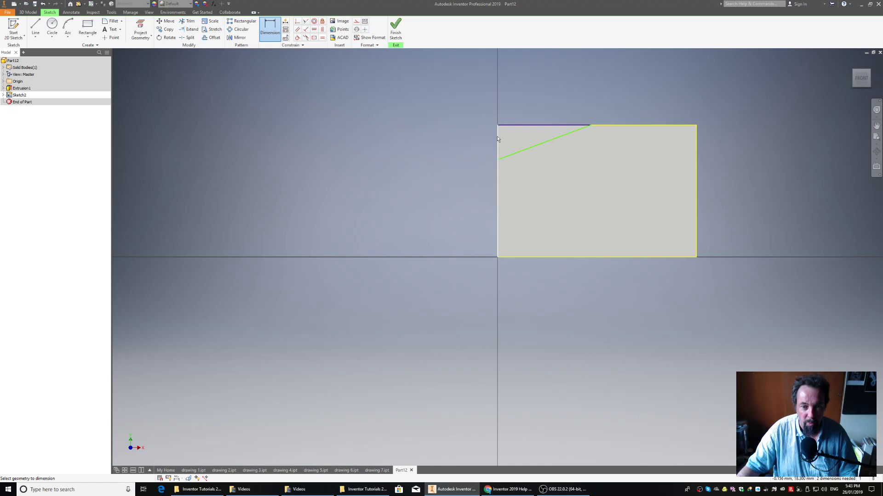
{"action": "left_click", "coordinate": [497, 137]}
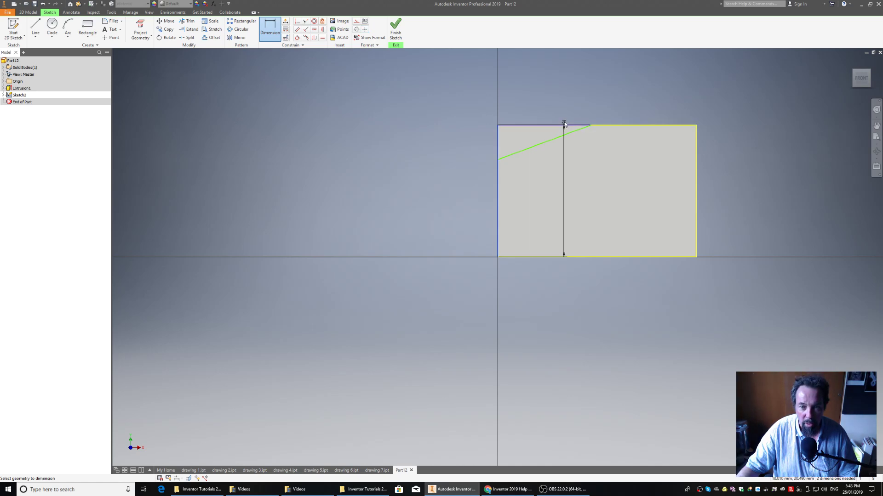
{"action": "left_click", "coordinate": [591, 126]}
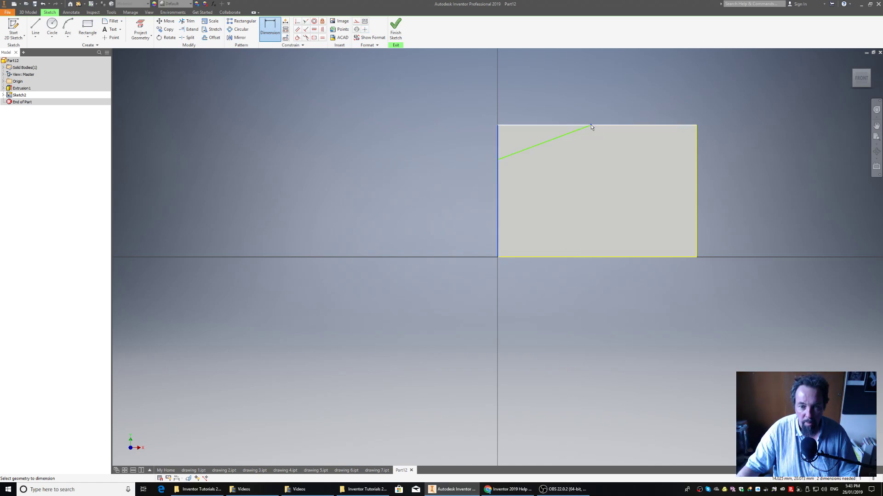
{"action": "left_click", "coordinate": [546, 82]}
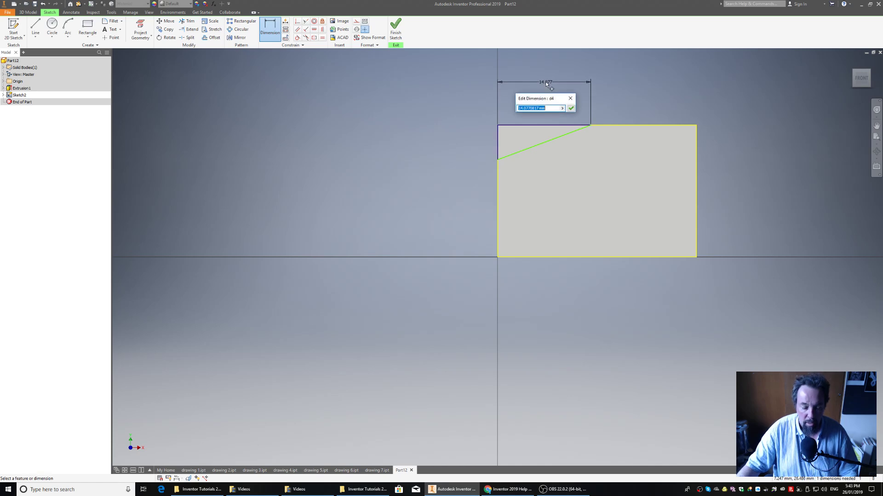
{"action": "type", "text": "10"}
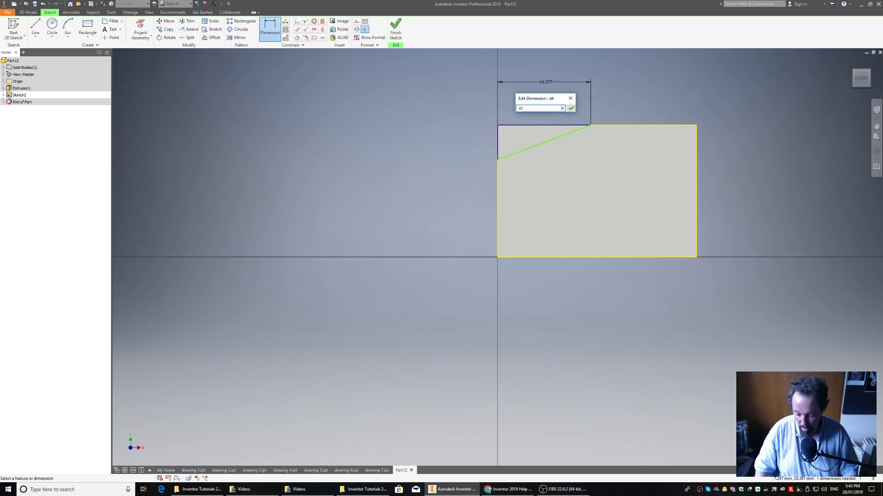
{"action": "key", "text": "Return"}
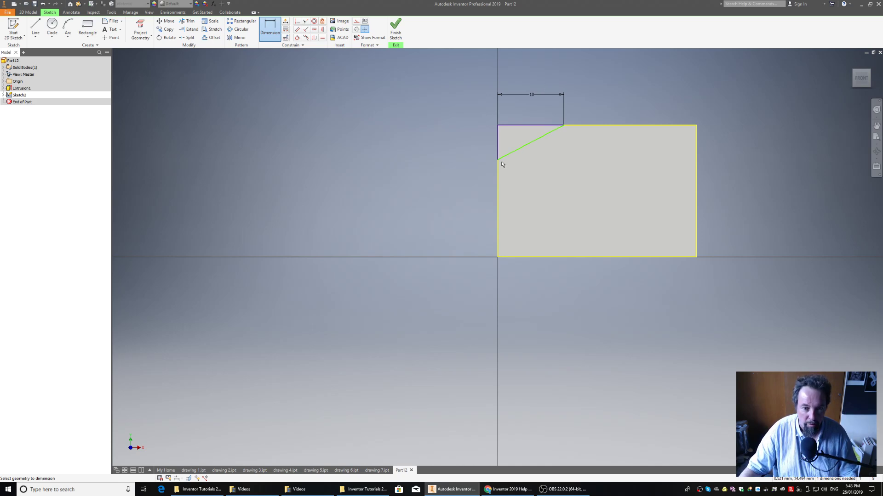
Dimension the chamfer line's lower endpoint 10 mm above the bottom edge.
{"action": "left_click", "coordinate": [513, 257]}
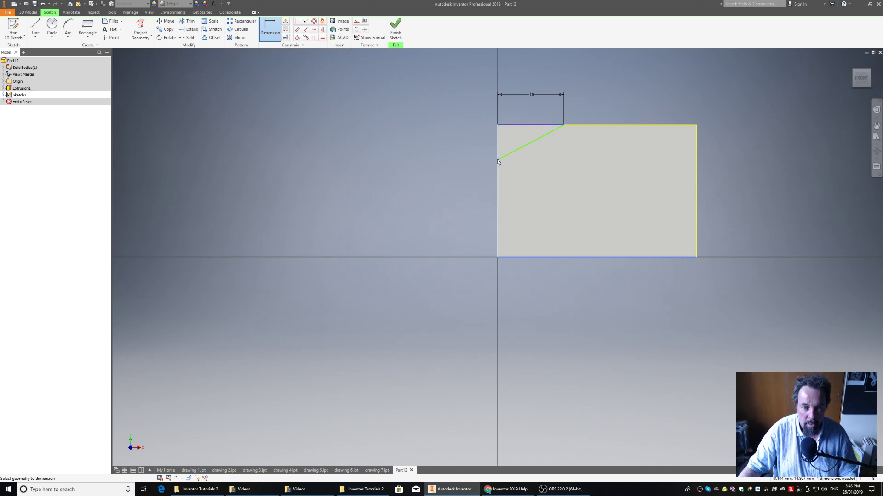
{"action": "left_click", "coordinate": [497, 159]}
{"action": "left_click", "coordinate": [408, 209]}
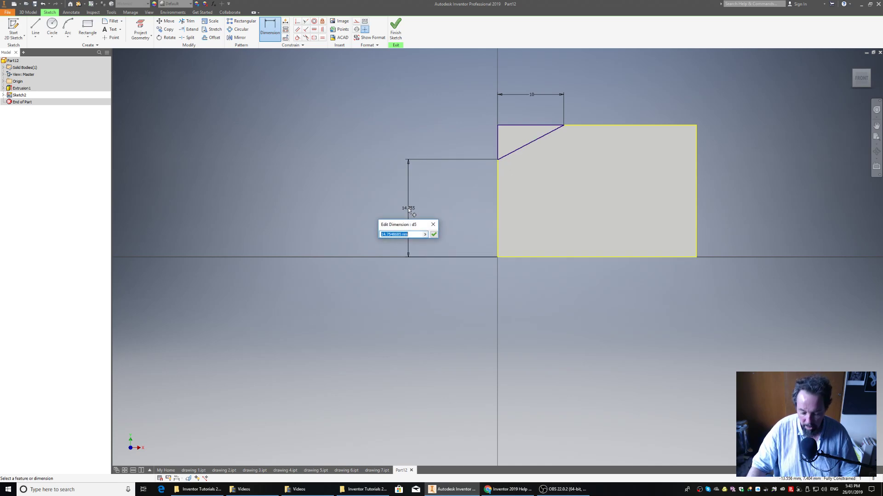
{"action": "type", "text": "10"}
{"action": "key", "text": "Return"}
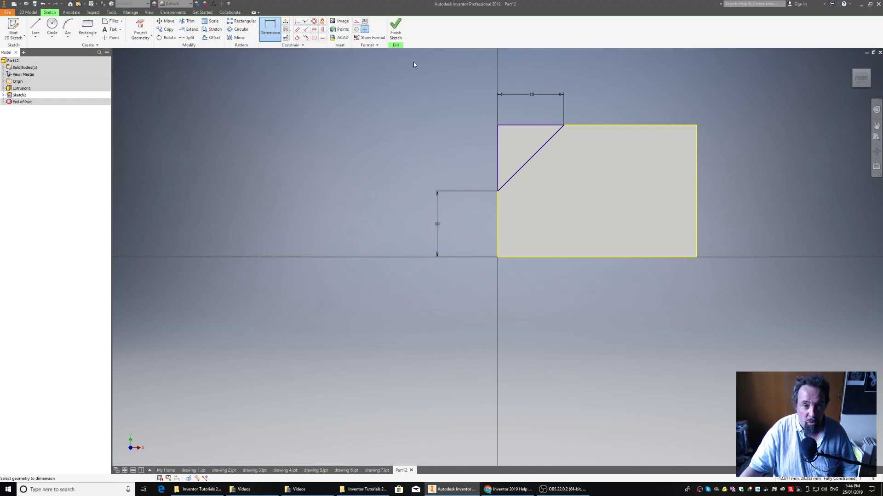
Finish Sketch2, then set up an Extrude as Cut with All extents and cancel it.
{"action": "left_click", "coordinate": [396, 28]}
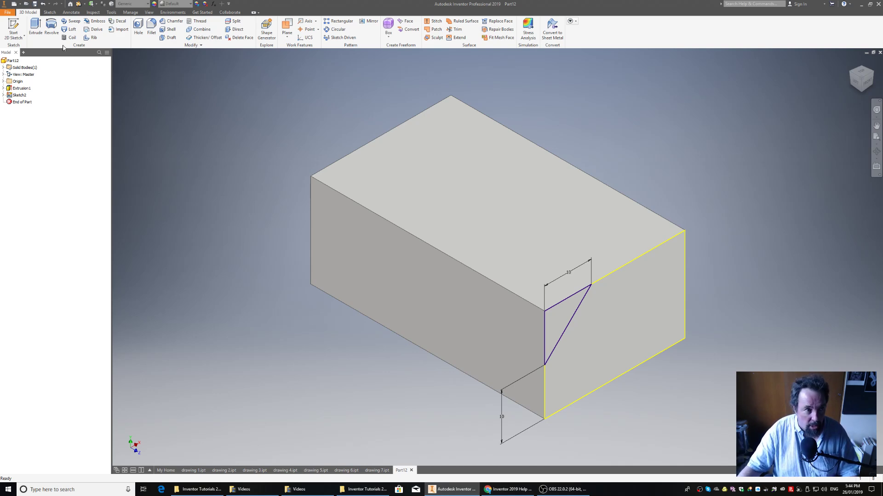
{"action": "left_click", "coordinate": [34, 26]}
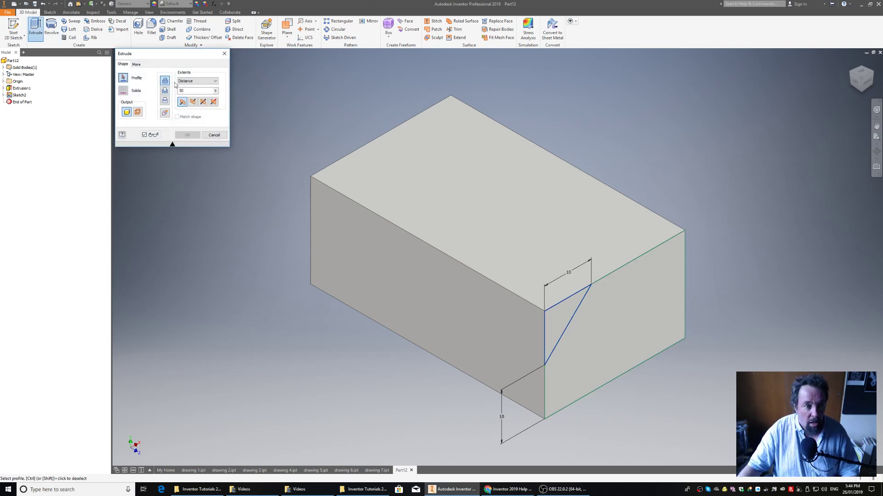
{"action": "left_click", "coordinate": [165, 91]}
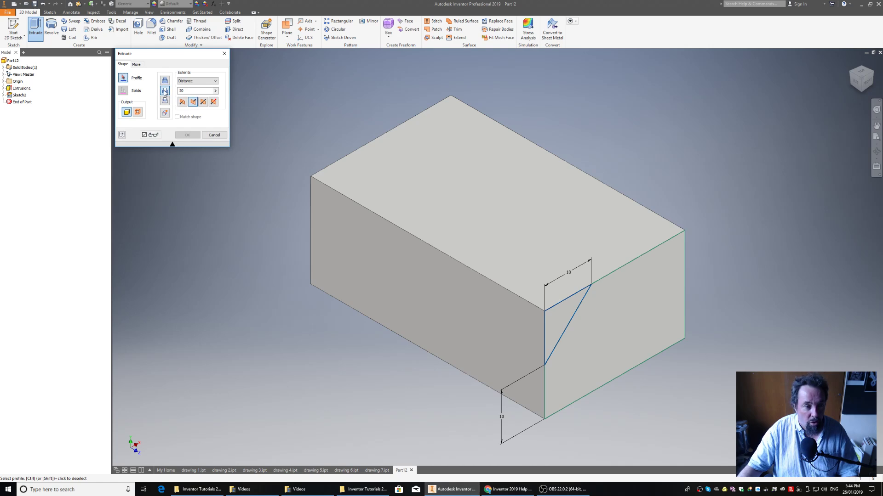
{"action": "left_click", "coordinate": [209, 82]}
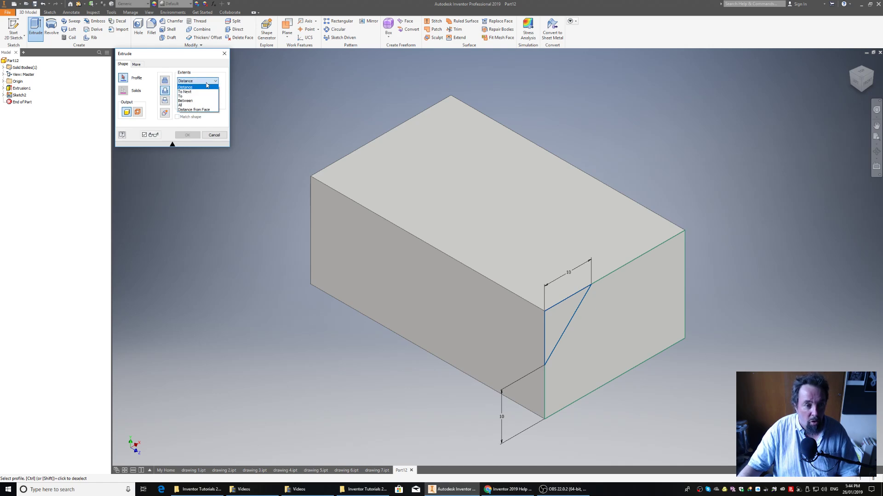
{"action": "left_click", "coordinate": [199, 109]}
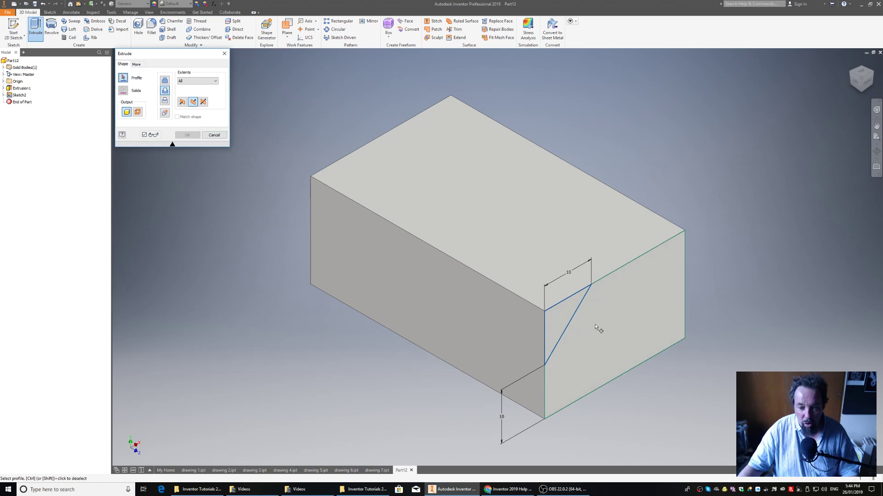
{"action": "left_click", "coordinate": [558, 313]}
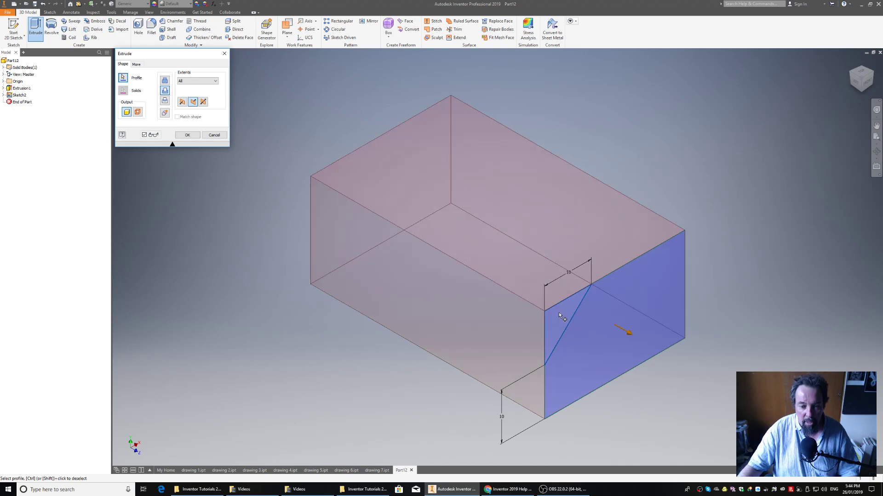
{"action": "left_click", "coordinate": [213, 135]}
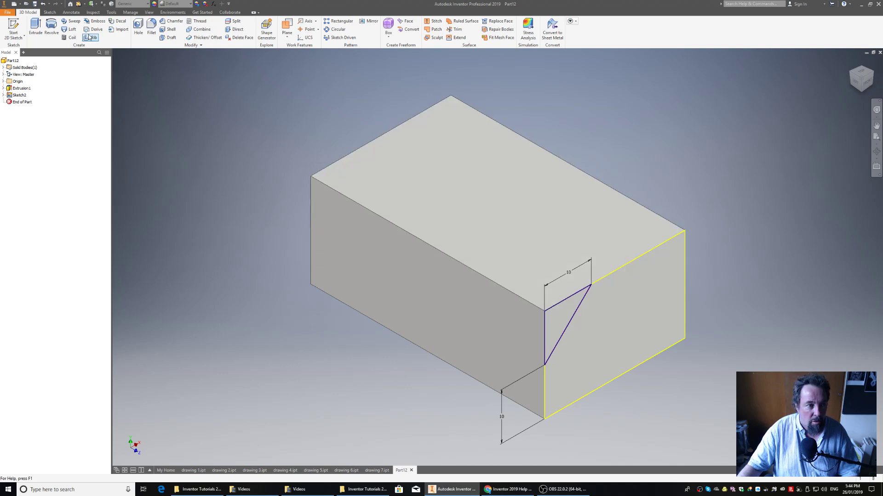
Extrude the triangular corner profile as a Cut with All extents through the block.
{"action": "left_click", "coordinate": [37, 24]}
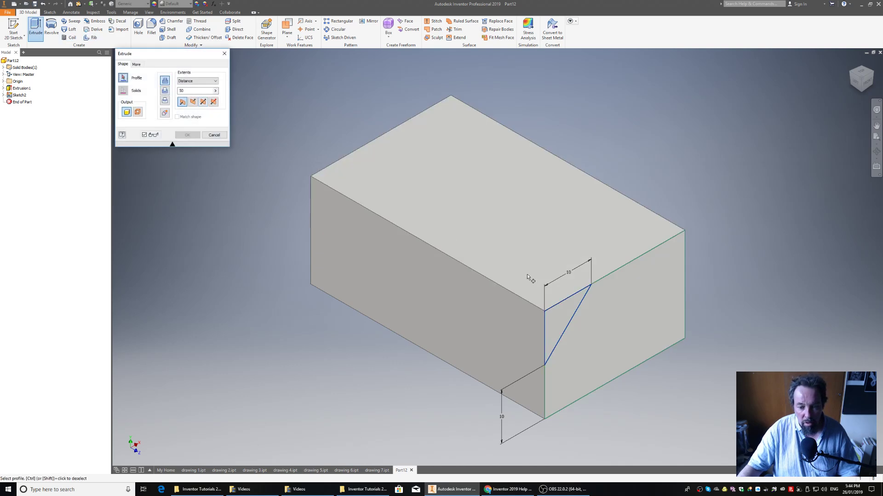
{"action": "left_click", "coordinate": [549, 318]}
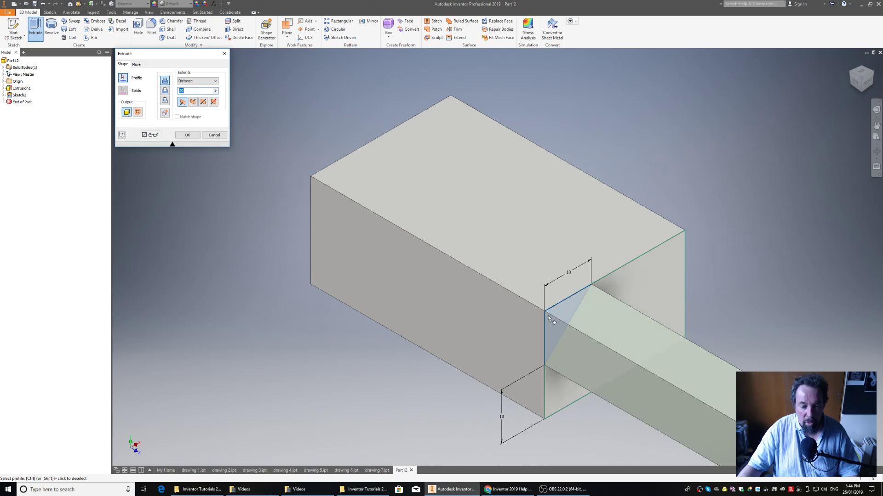
{"action": "left_click", "coordinate": [164, 91]}
{"action": "left_click", "coordinate": [198, 80]}
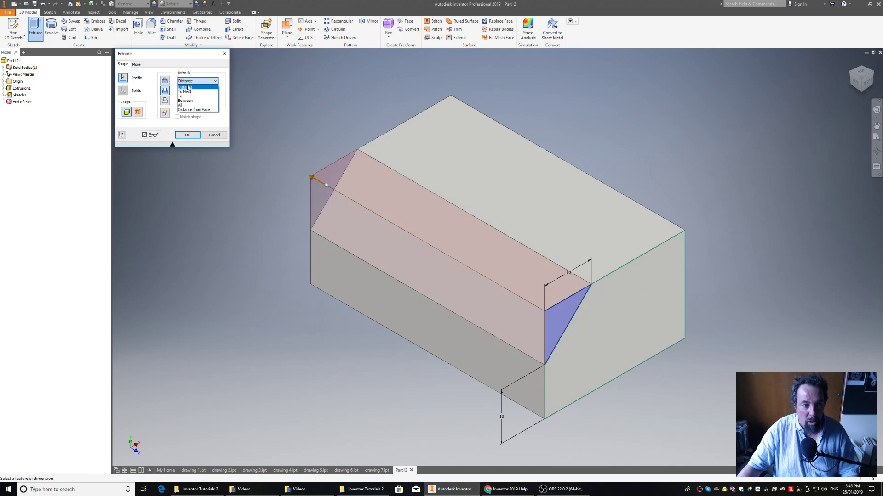
{"action": "left_click", "coordinate": [185, 105]}
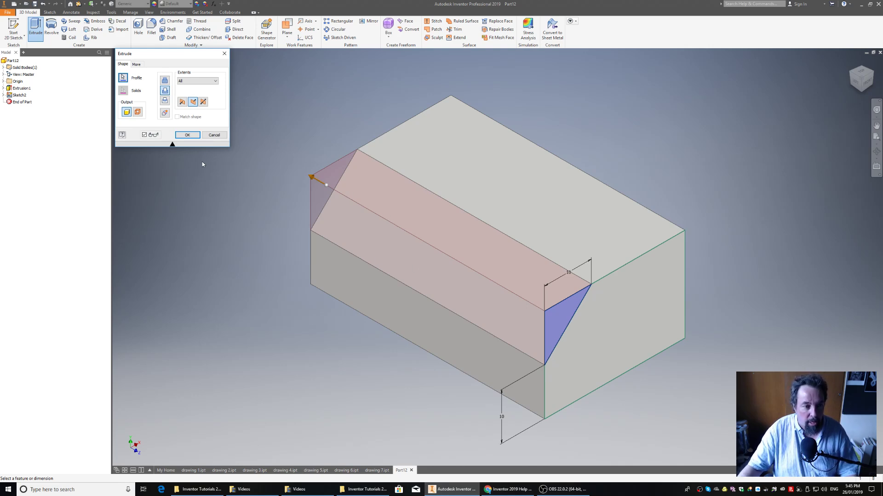
{"action": "left_click", "coordinate": [194, 135]}
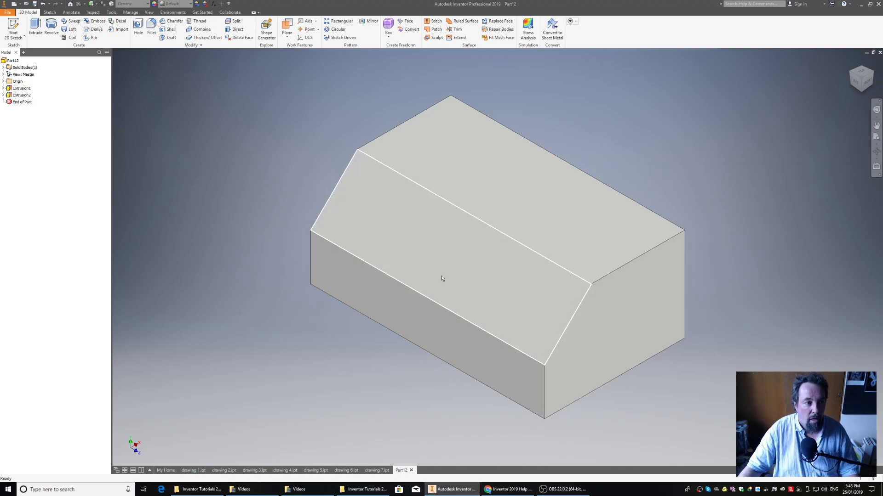
Save the part with Save As under the name 'drawing 8'.
{"action": "left_click", "coordinate": [7, 13]}
{"action": "left_click", "coordinate": [13, 89]}
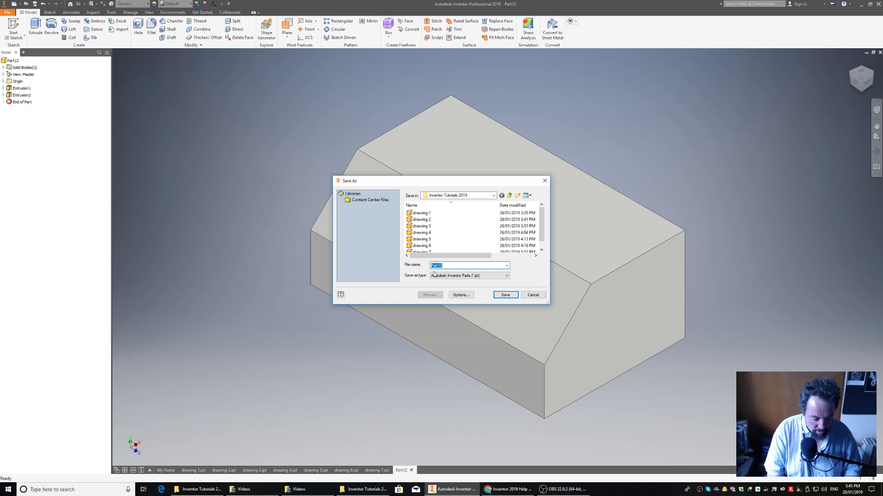
{"action": "type", "text": "drawing"}
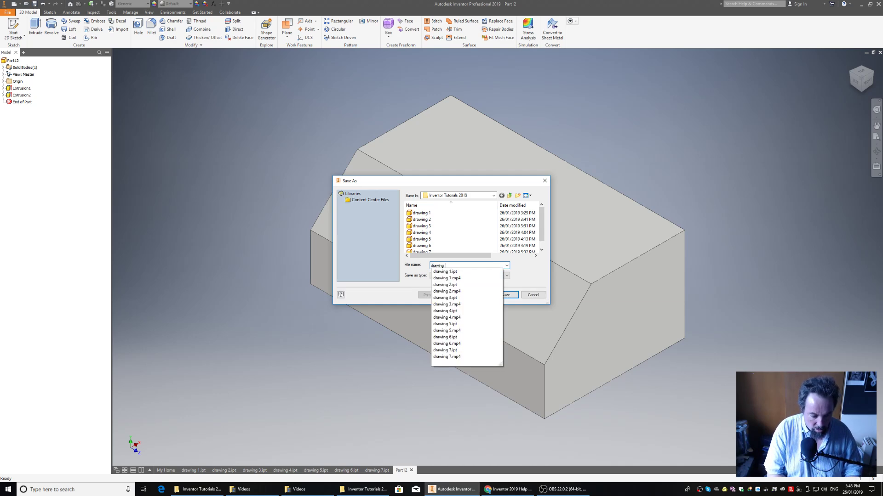
{"action": "type", "text": " 8"}
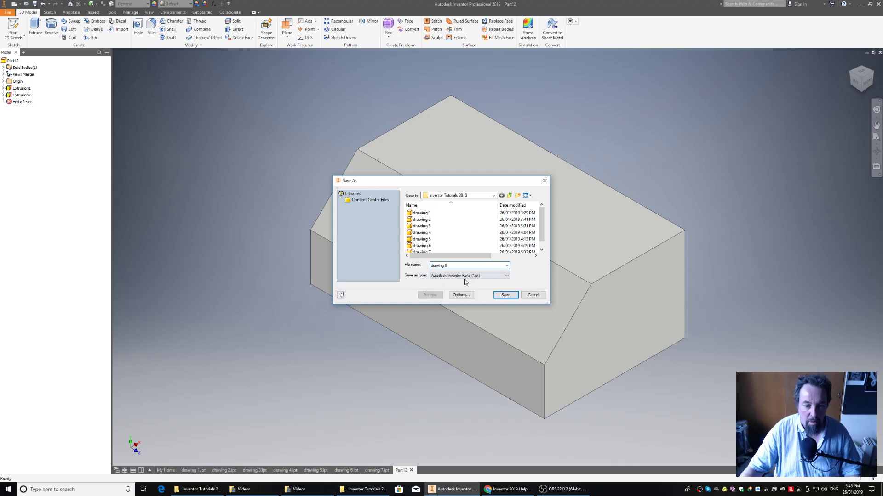
{"action": "left_click", "coordinate": [503, 296]}
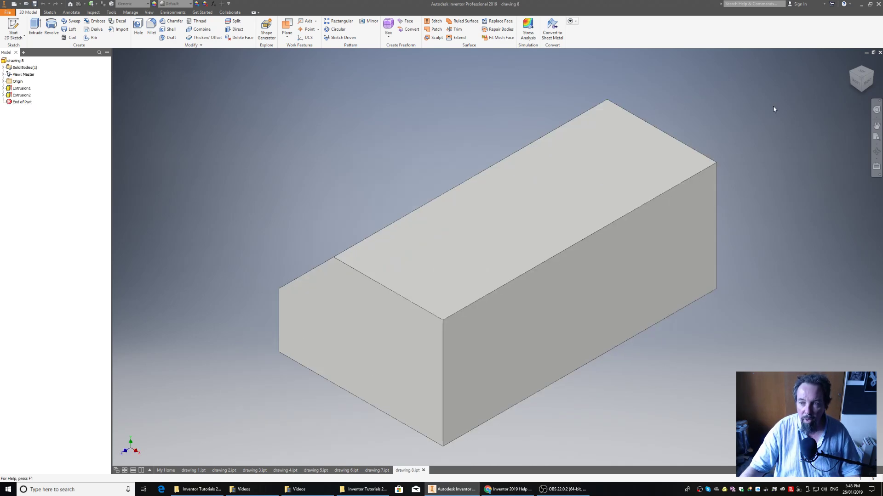
{"action": "left_click", "coordinate": [850, 72]}
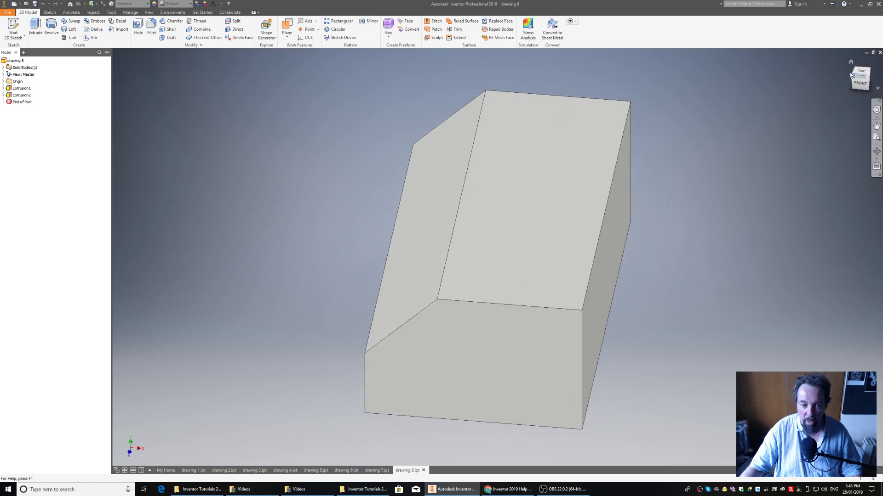